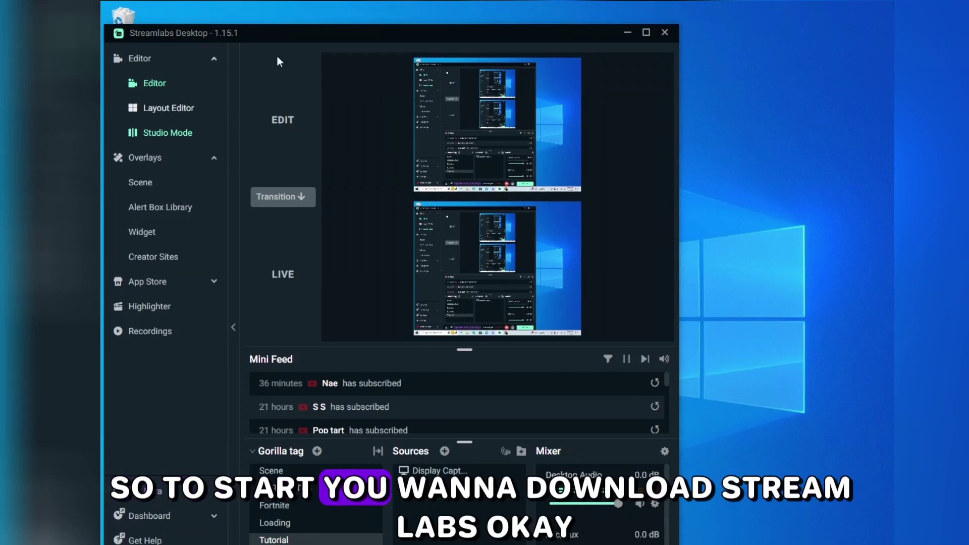
- Bring up Chrome on streamlabs.com, dismiss the notification prompt, and download the Streamlabs Desktop installer
click(629, 37)
mouse_move(537, 544)
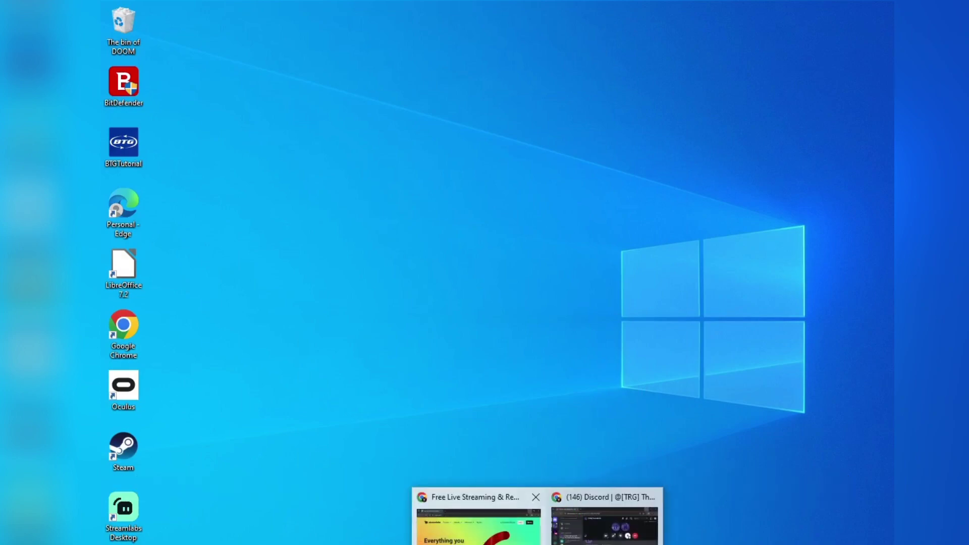
click(475, 525)
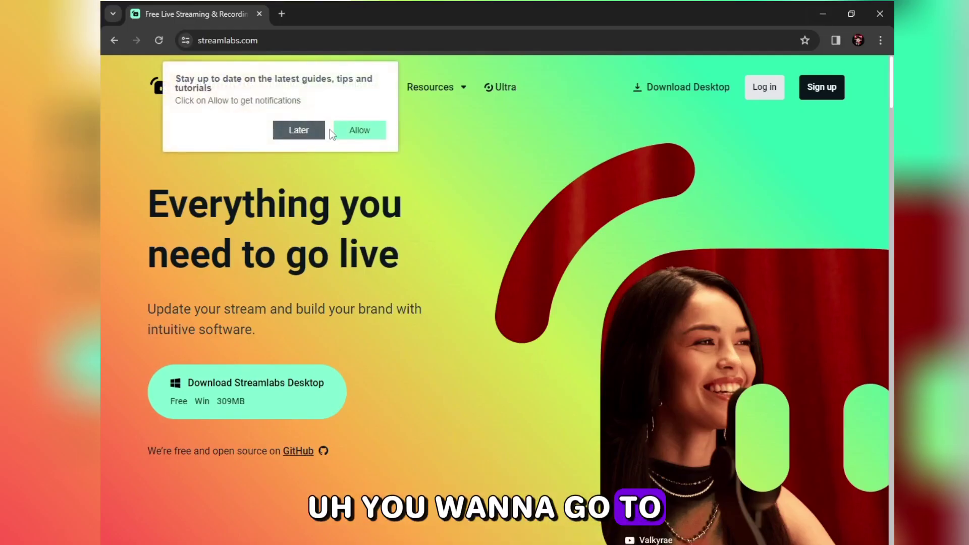
click(315, 132)
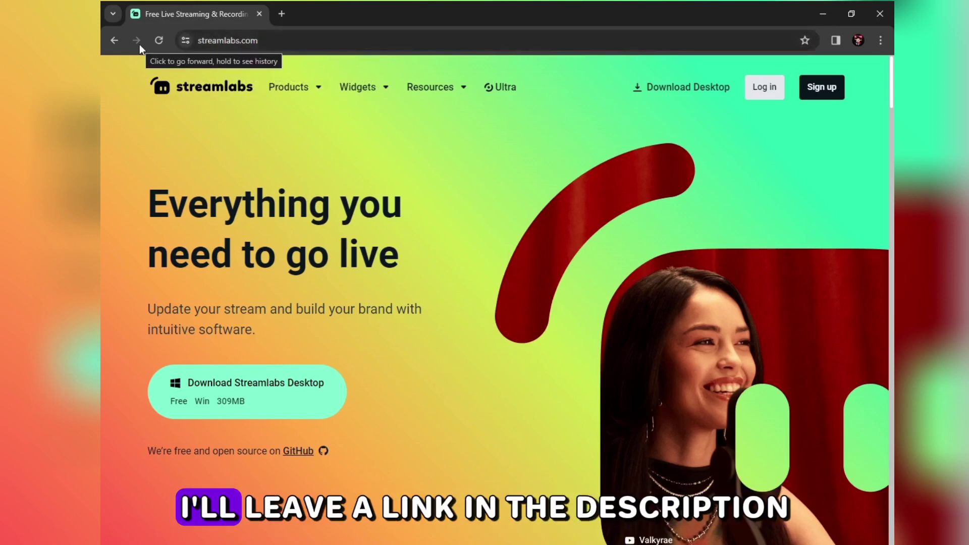
click(701, 92)
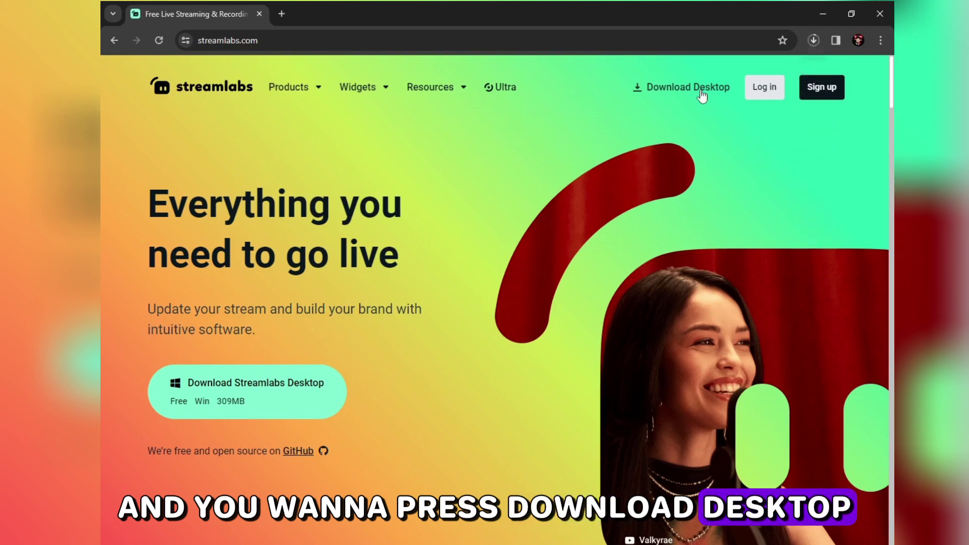
click(815, 40)
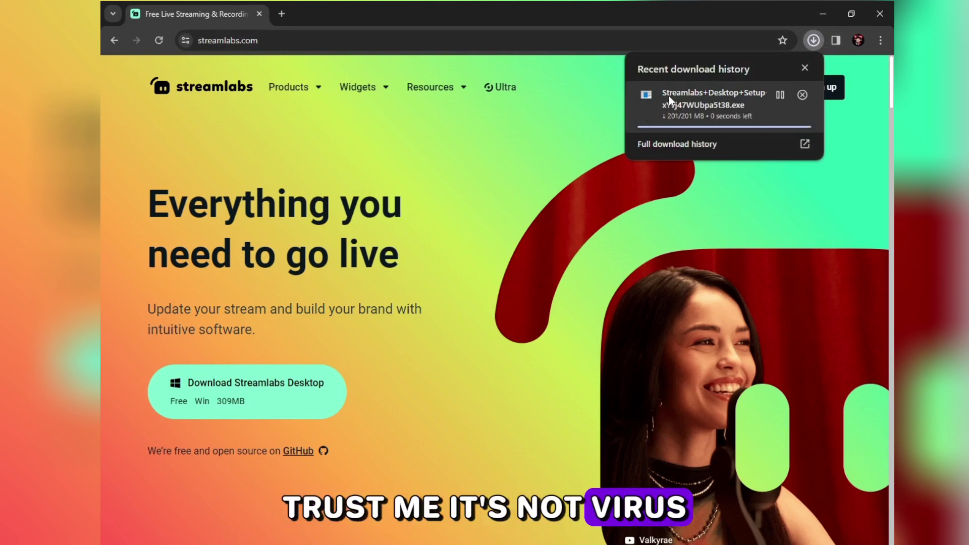
- Run the setup, accept the licence, install to C:\Program Files\Streamlabs OBS, and confirm closing the running app
click(664, 94)
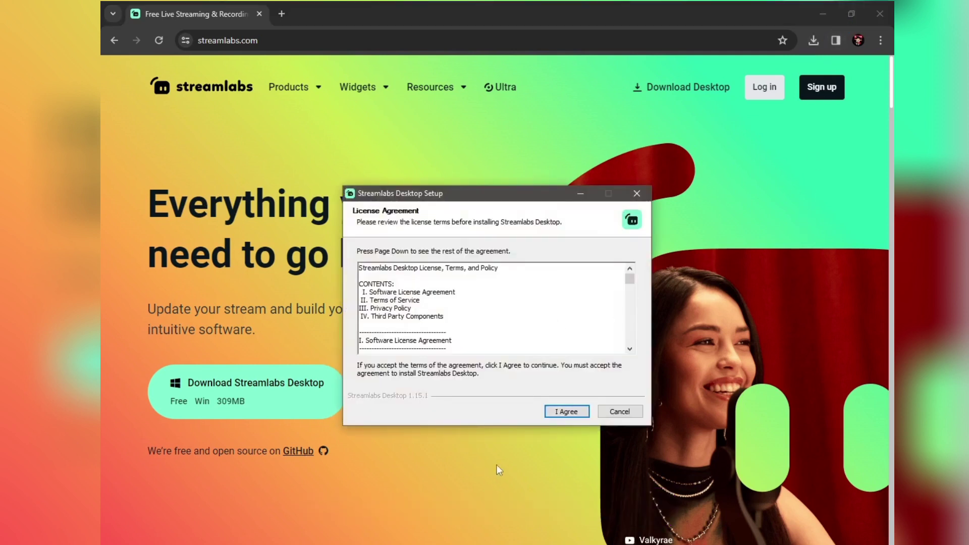
scroll(547, 339, down, 10)
click(559, 412)
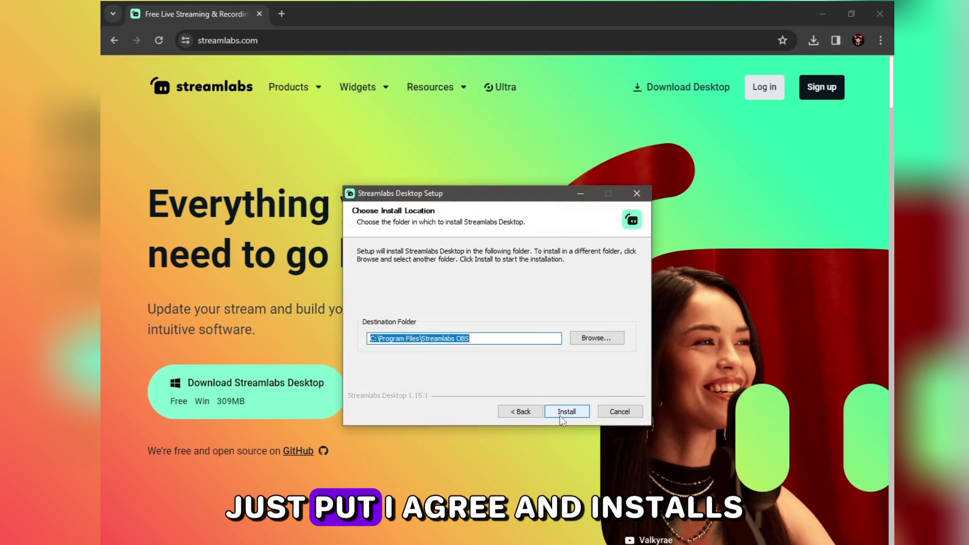
click(560, 412)
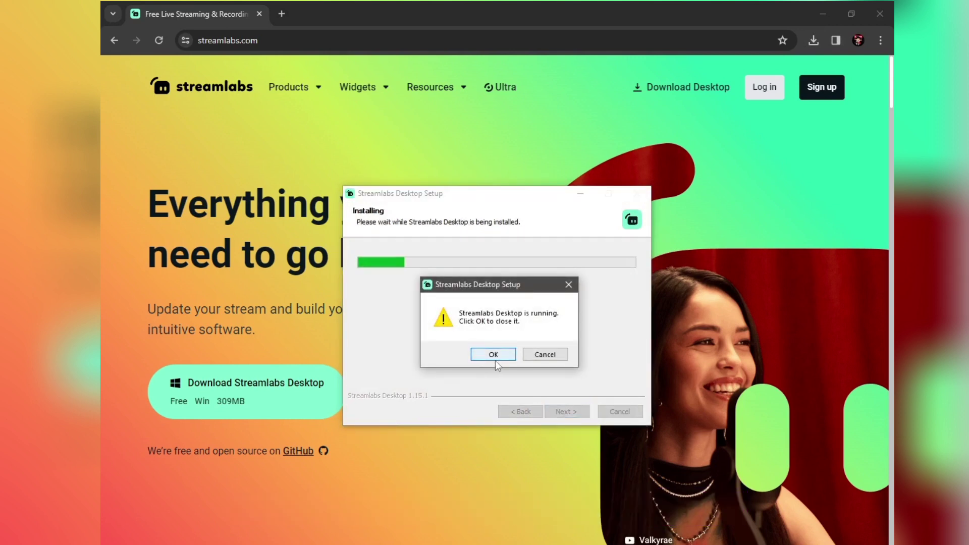
click(530, 359)
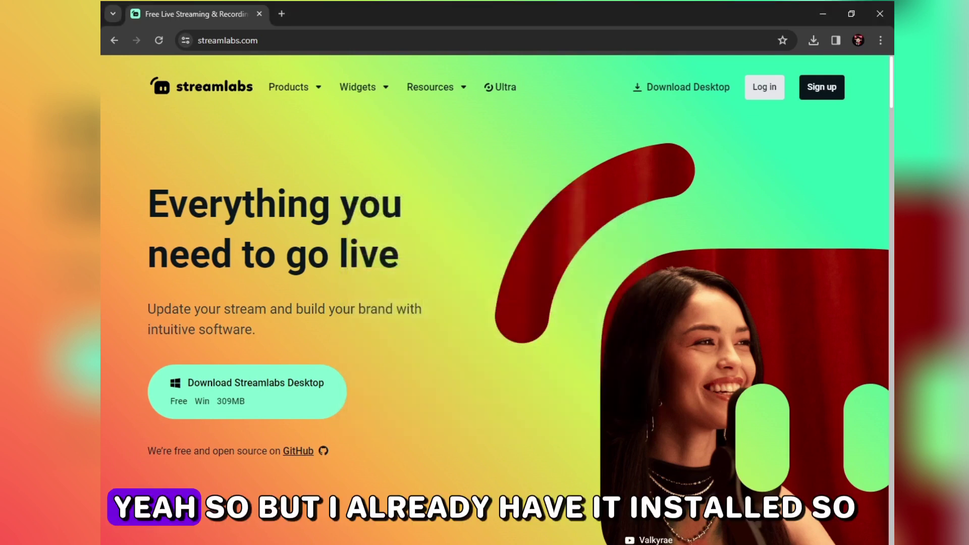
mouse_move(537, 544)
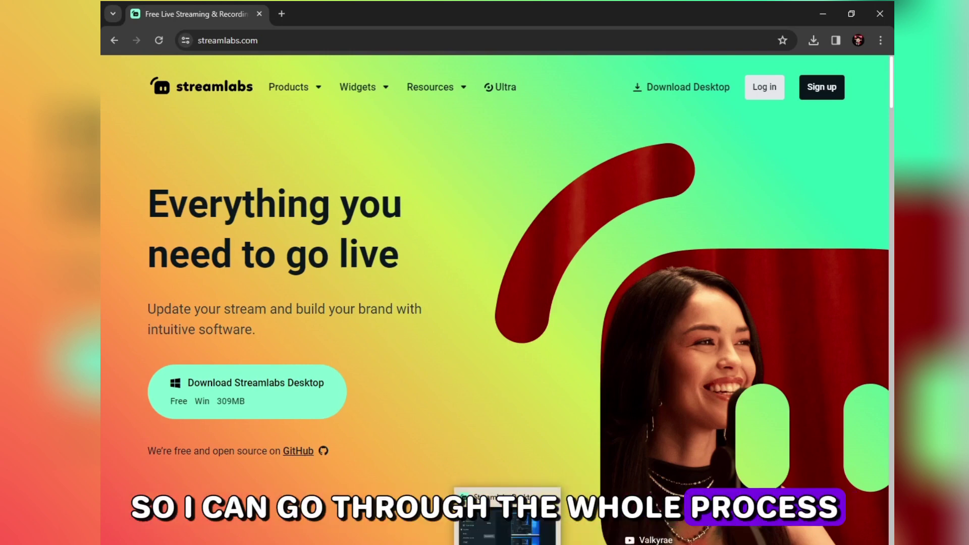
- Return to Streamlabs Desktop and step through the Loading and Fortnite scenes to GORILLA TAG
click(508, 544)
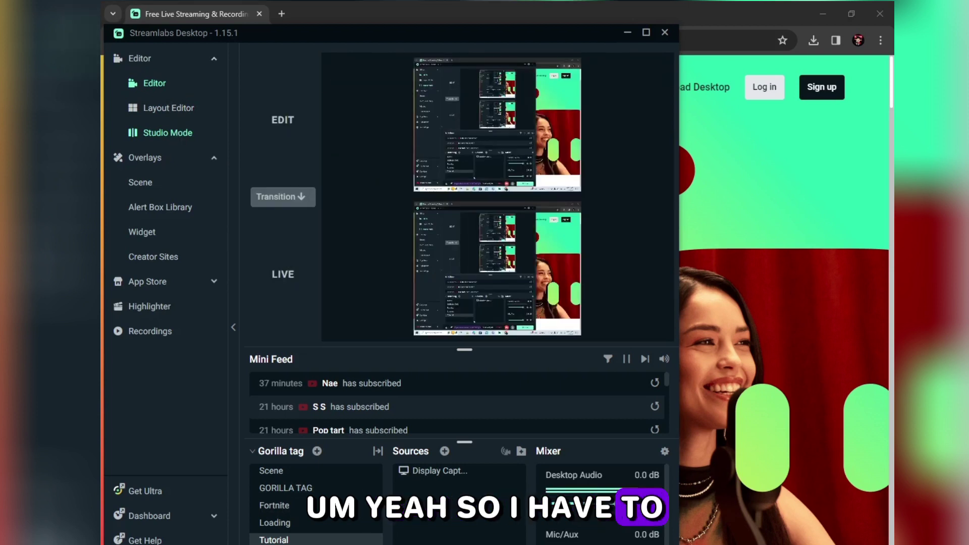
click(292, 524)
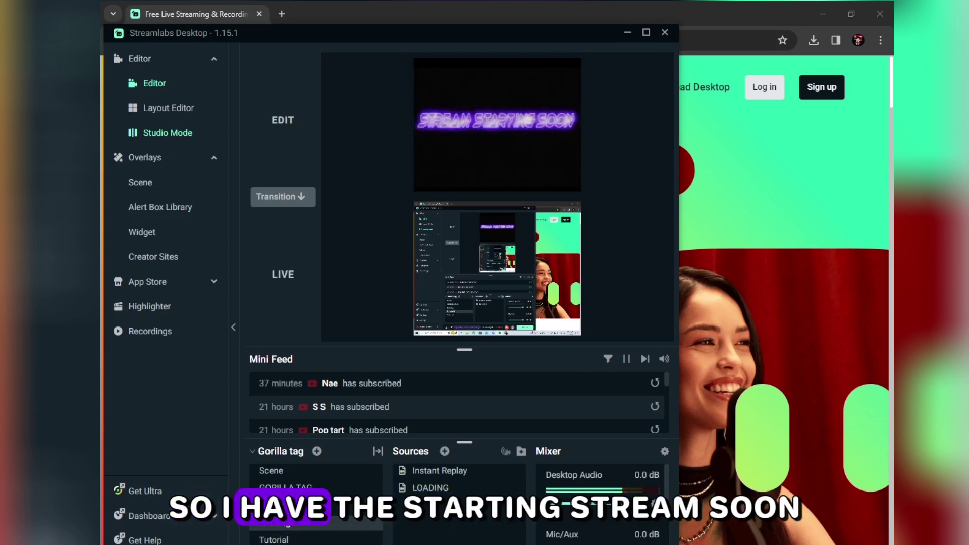
click(274, 505)
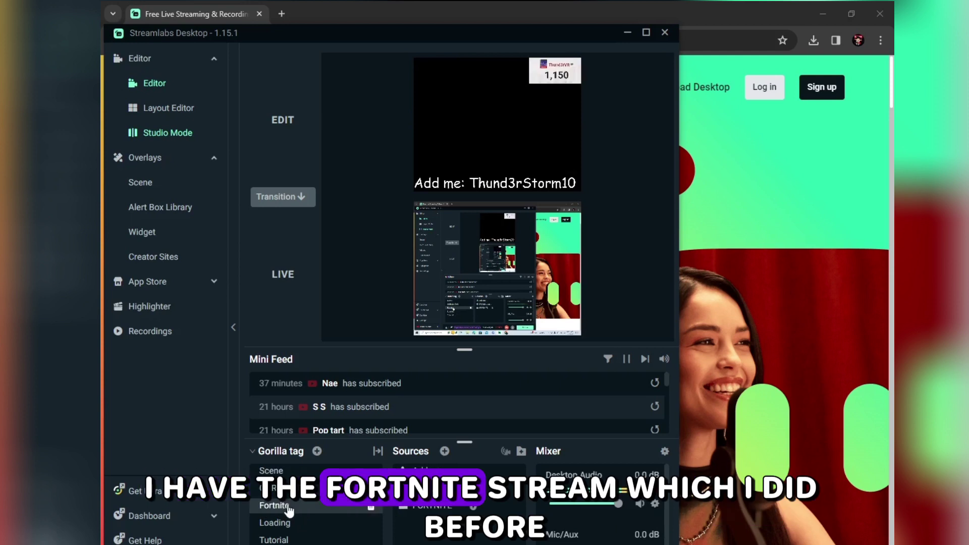
click(301, 493)
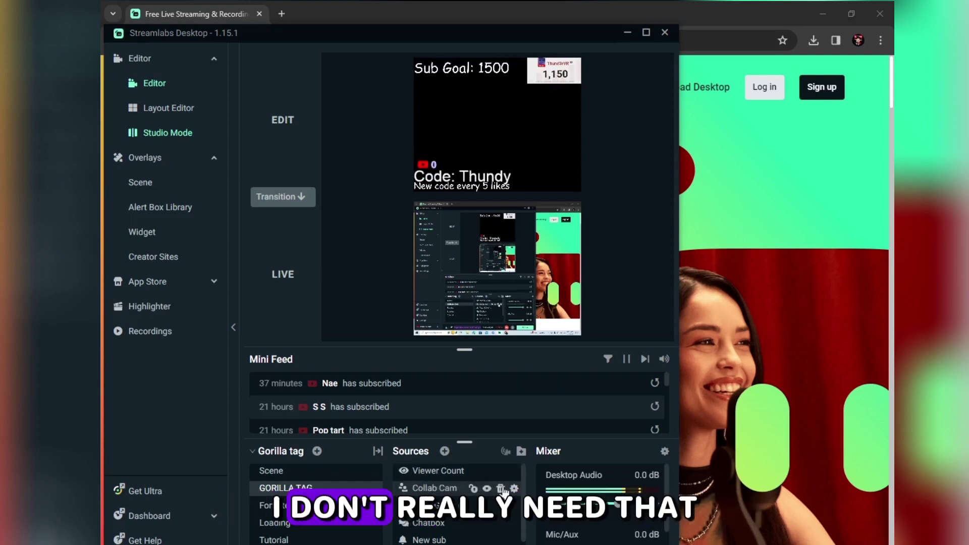
- Delete the Collab Cam source from the GORILLA TAG scene
click(455, 487)
key(Delete)
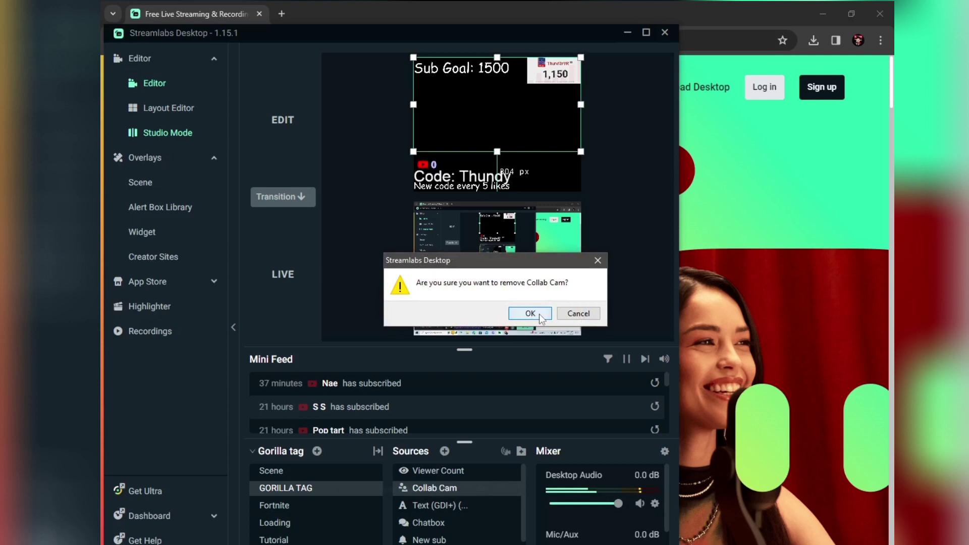
click(540, 314)
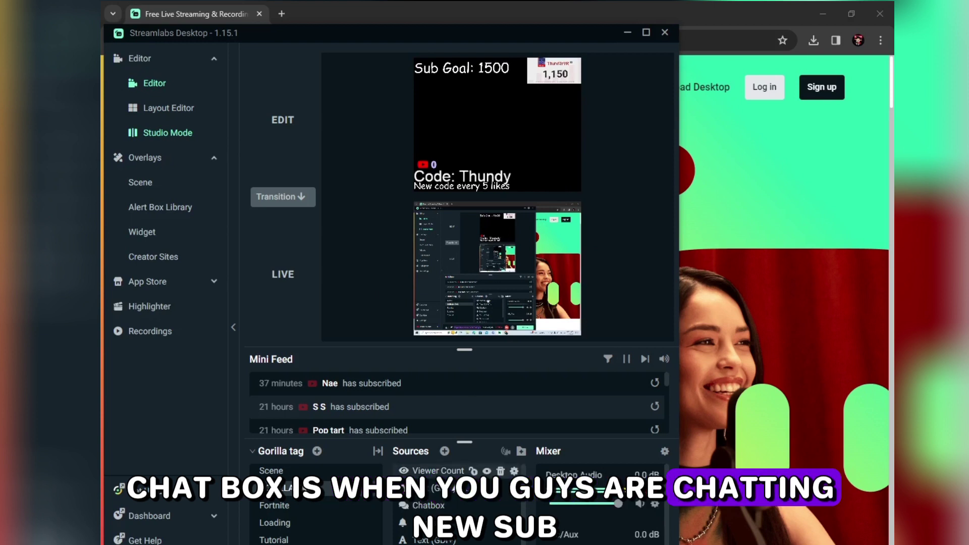
- Select the New sub alert, replay the latest subscription alert, then select the code text source
click(432, 524)
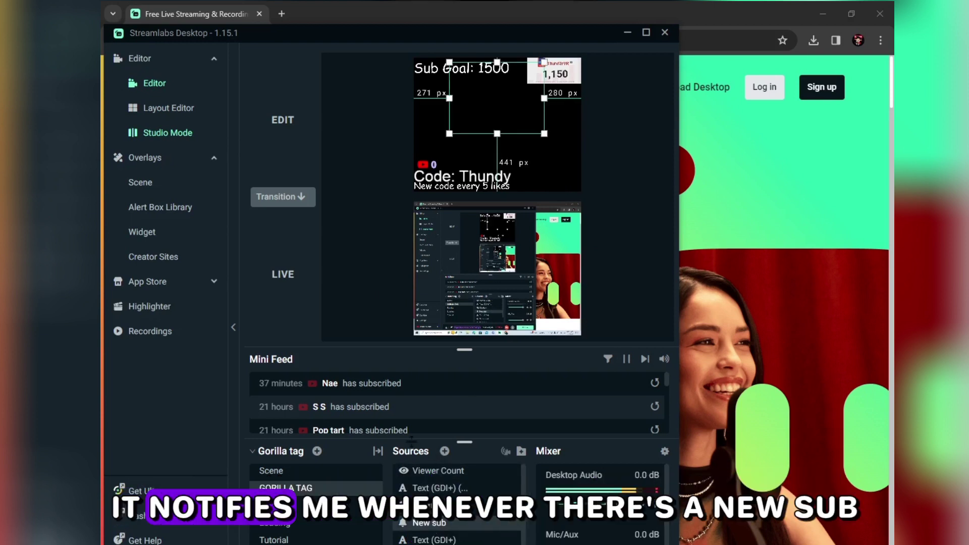
click(654, 384)
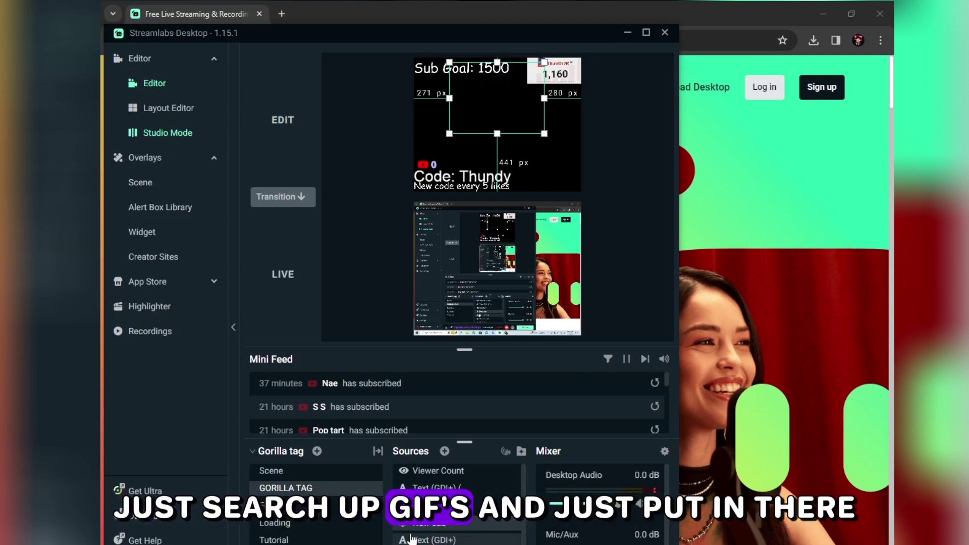
click(415, 540)
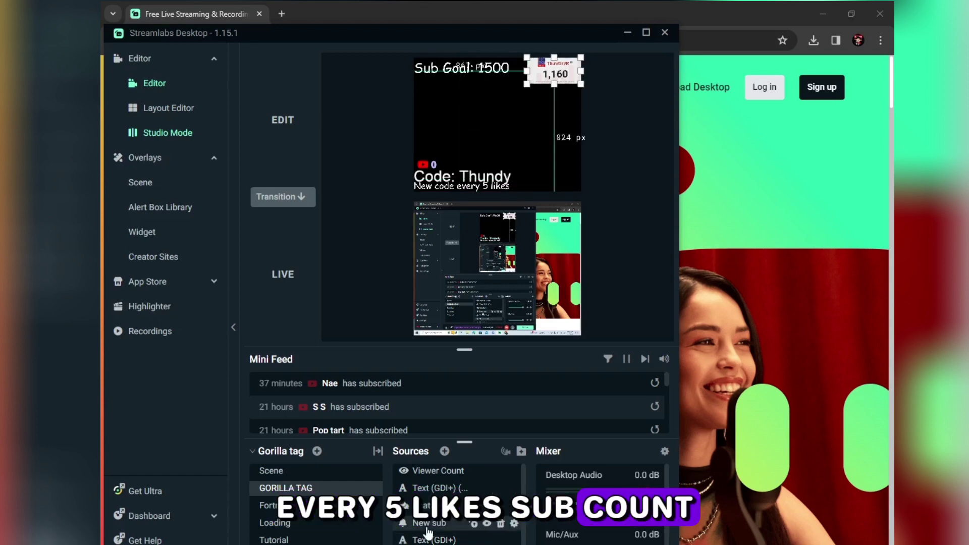
- In Chrome, open Social Blade's live subscriber count page in a new tab
click(729, 243)
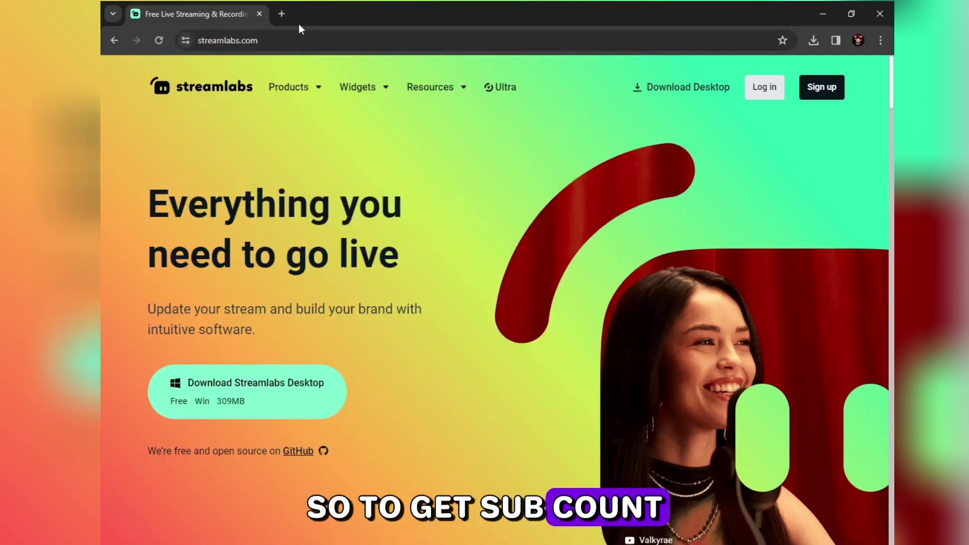
click(286, 14)
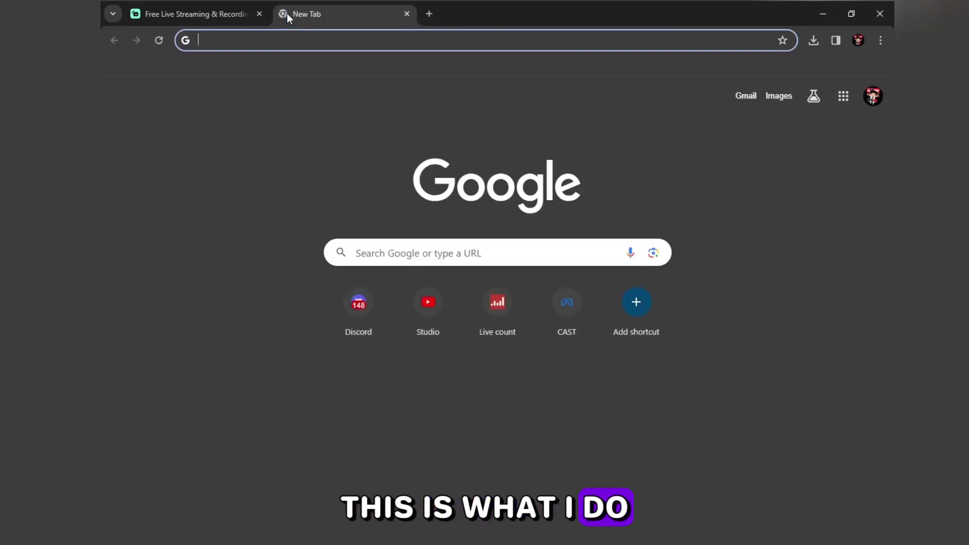
click(512, 312)
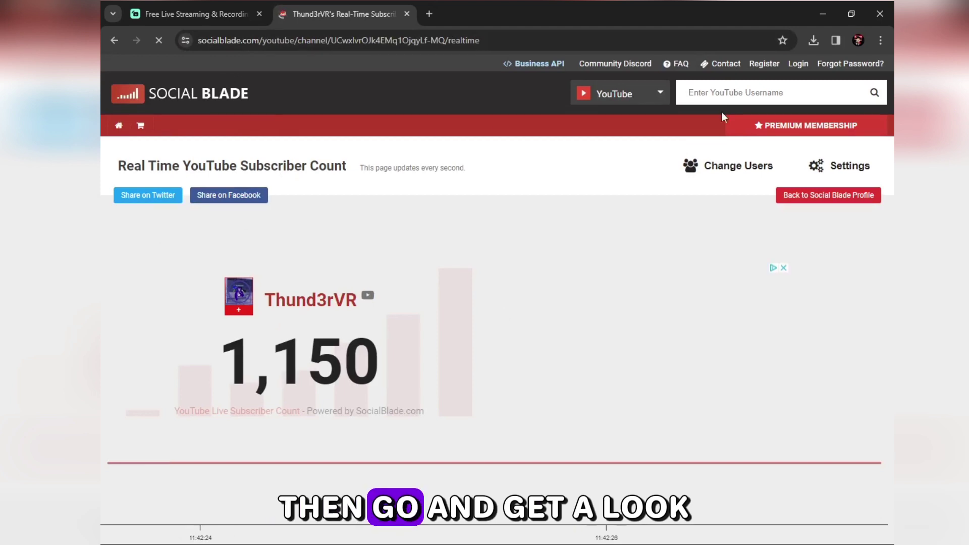
- Load a previously searched channel's live subscriber count, close the pop-up ad, and return to Streamlabs
click(720, 99)
click(799, 151)
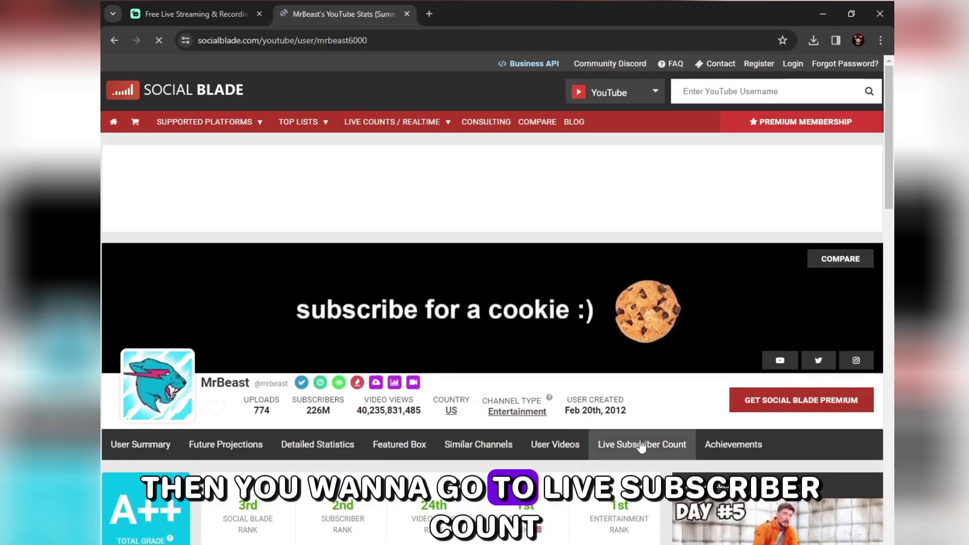
click(641, 445)
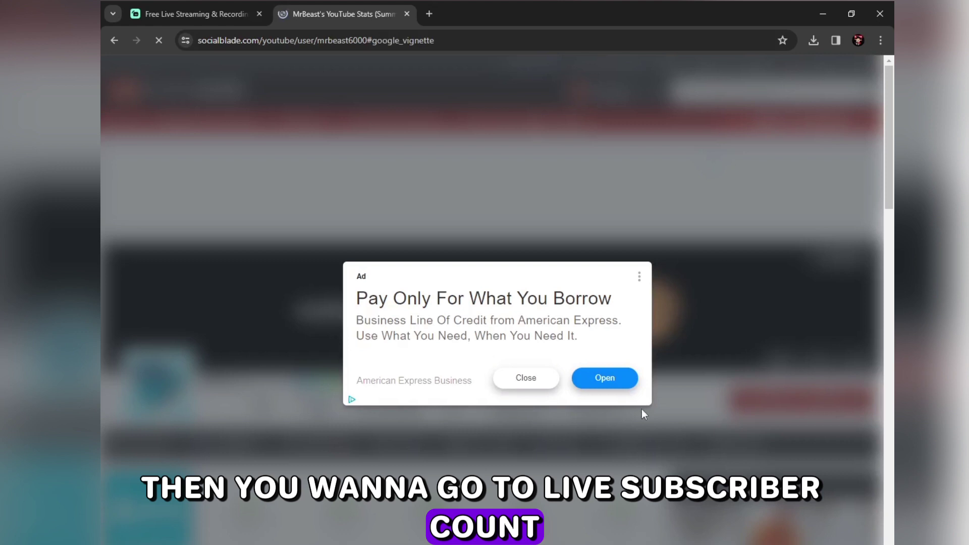
click(522, 387)
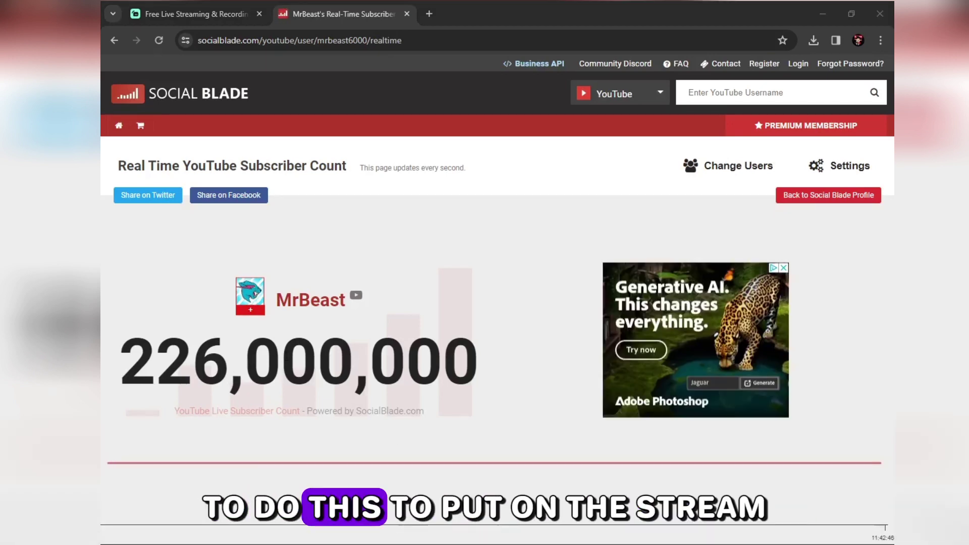
key(alt+Tab)
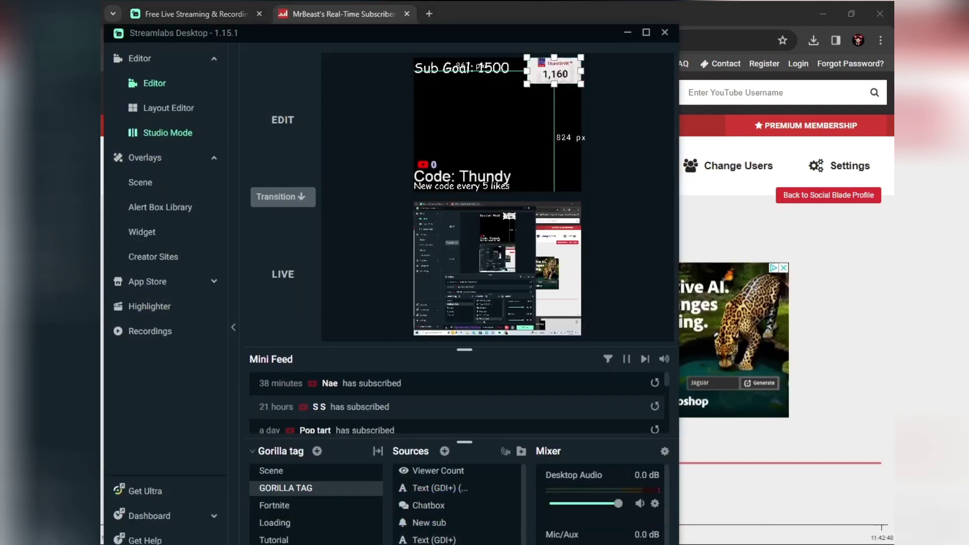
- Check the 1980x1080 subscriber-count browser source, then Alt-crop its box narrower from the right
double_click(553, 73)
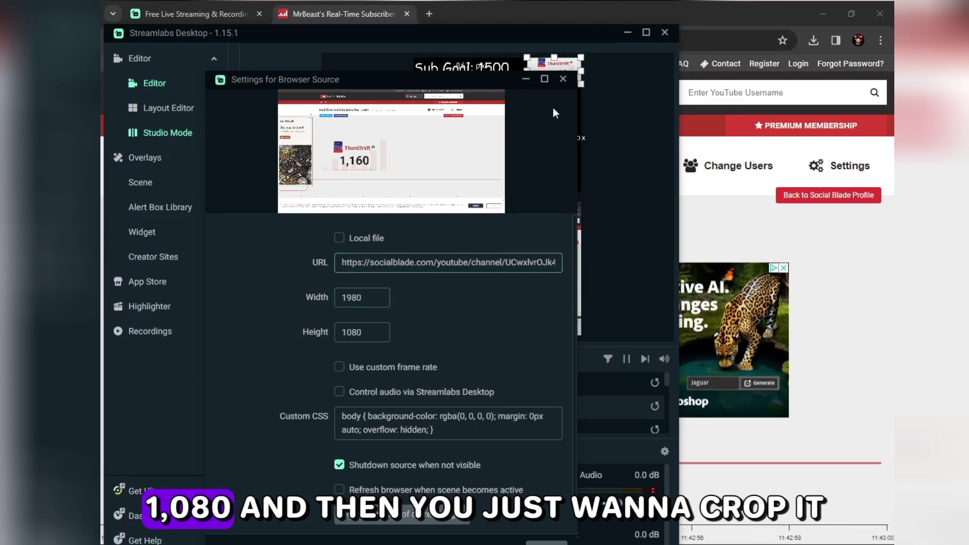
click(523, 81)
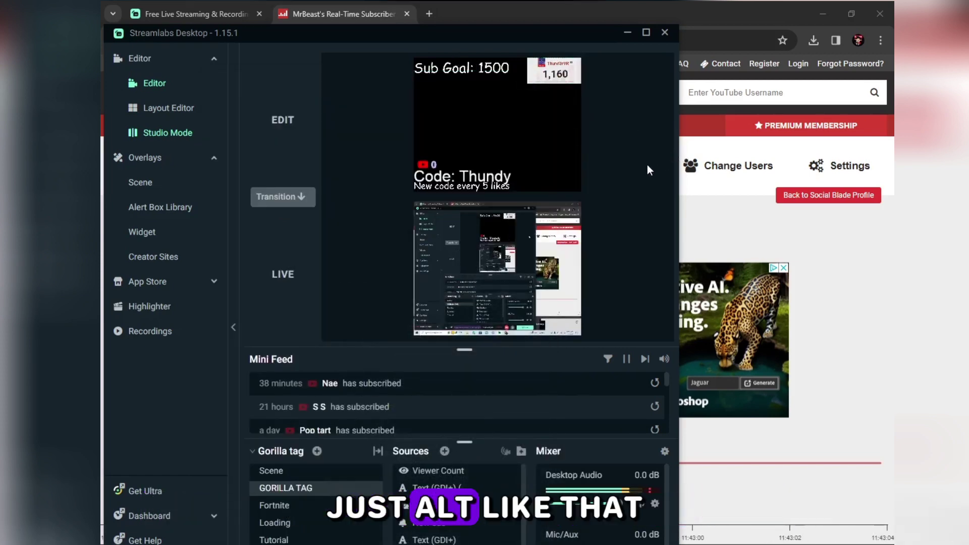
click(571, 71)
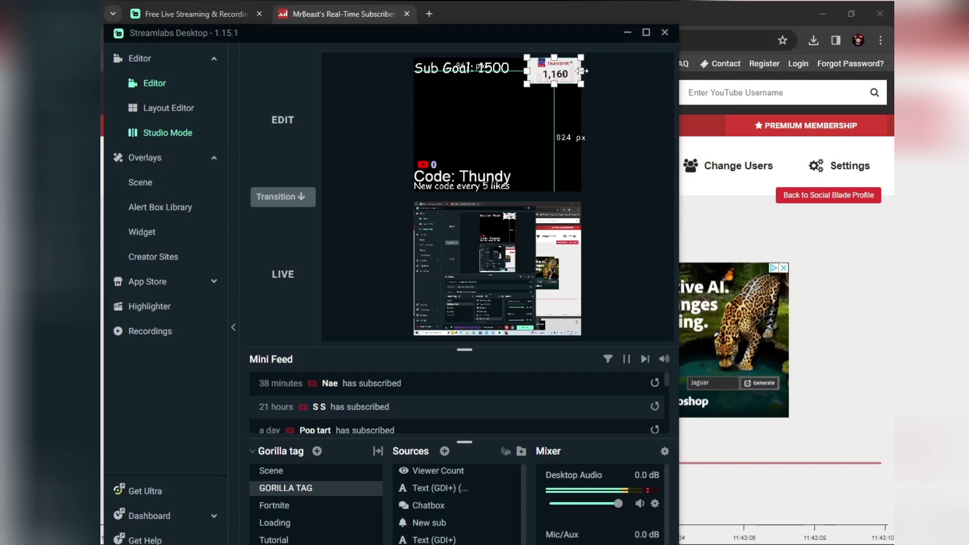
drag(584, 75, 581, 74)
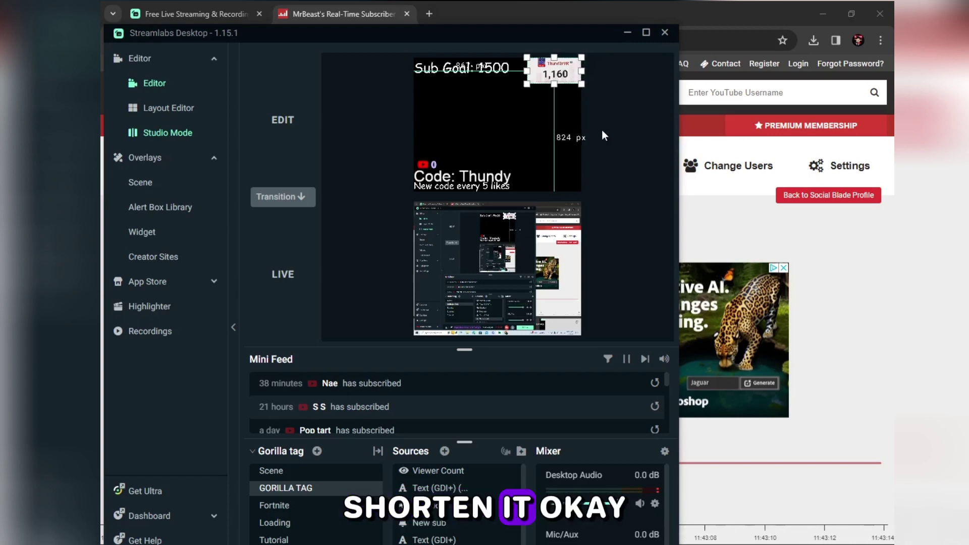
scroll(464, 504, down, 2)
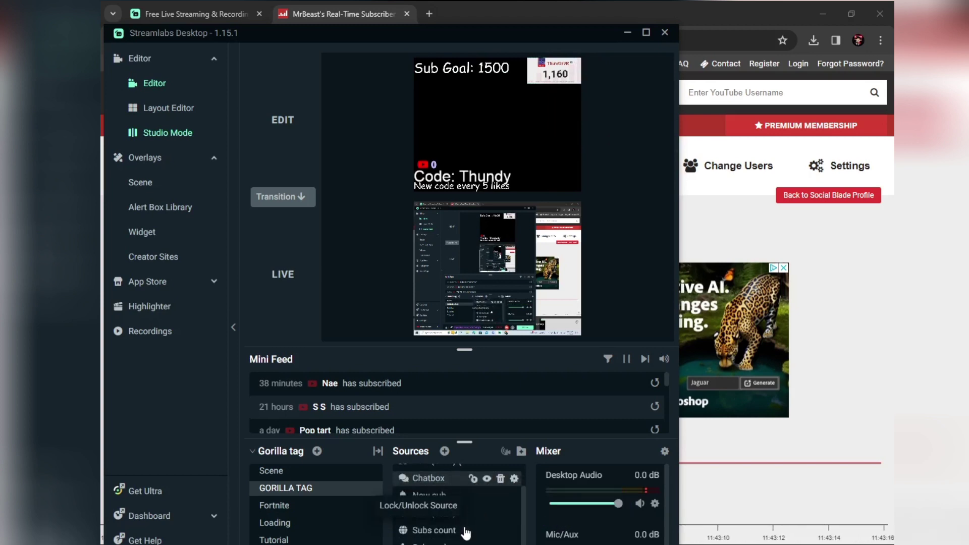
click(439, 543)
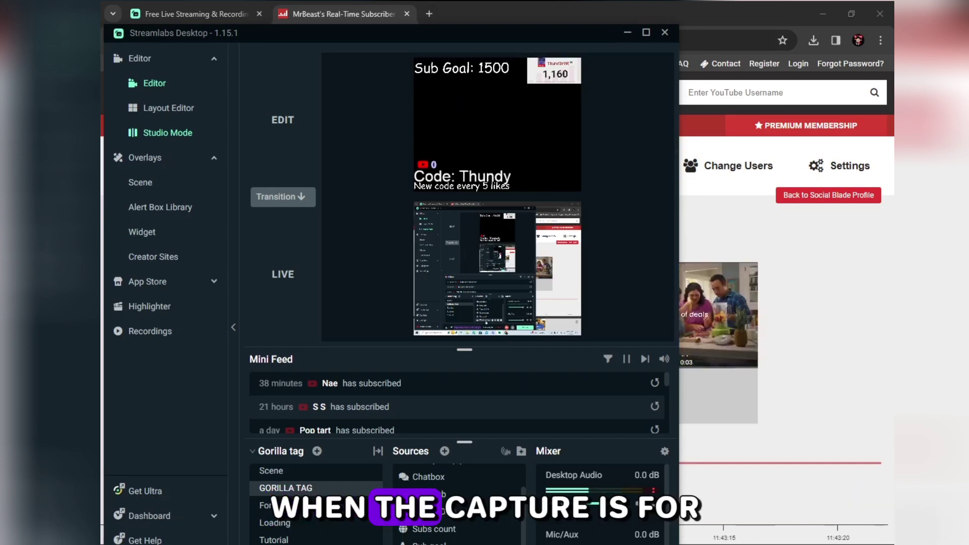
- Open oculus.com/casting via the CAST shortcut in a new Chrome tab
click(428, 14)
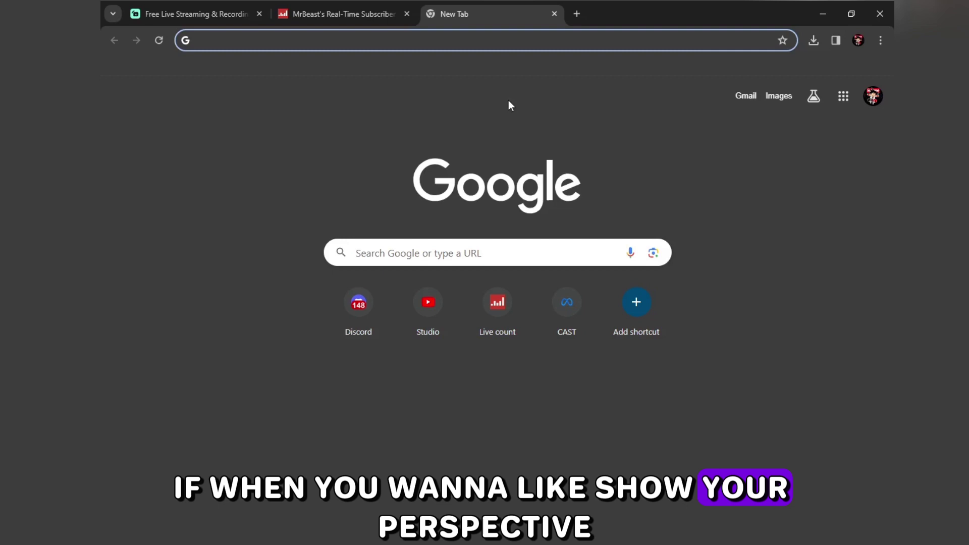
click(570, 321)
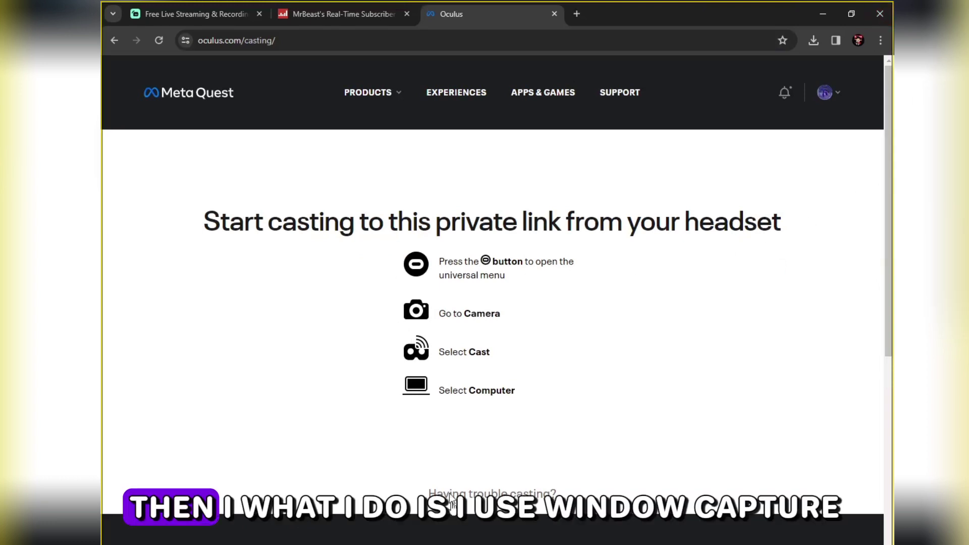
click(507, 544)
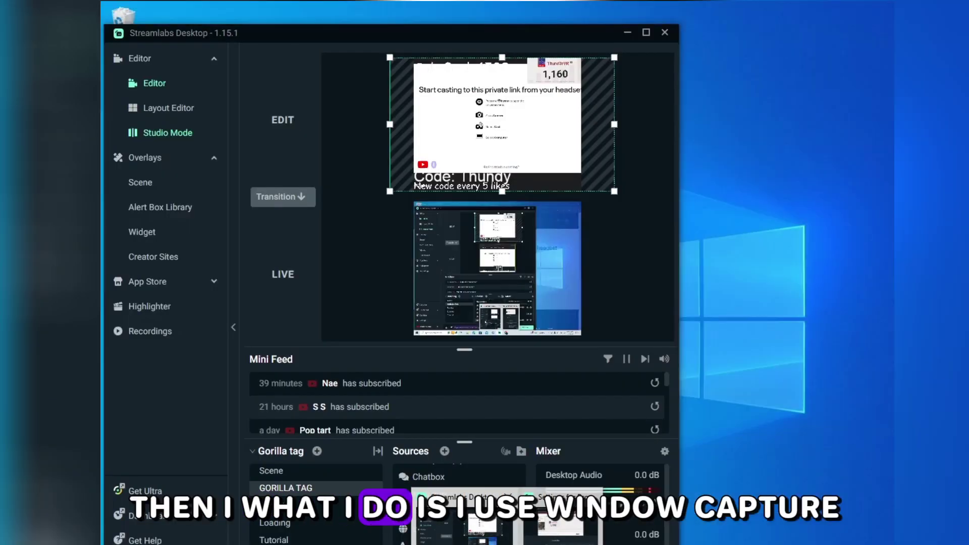
- Set Window Capture to '[chrome.exe]: Oculus - Google Chrome' and close the MrBeast subscriber-count tab
click(563, 525)
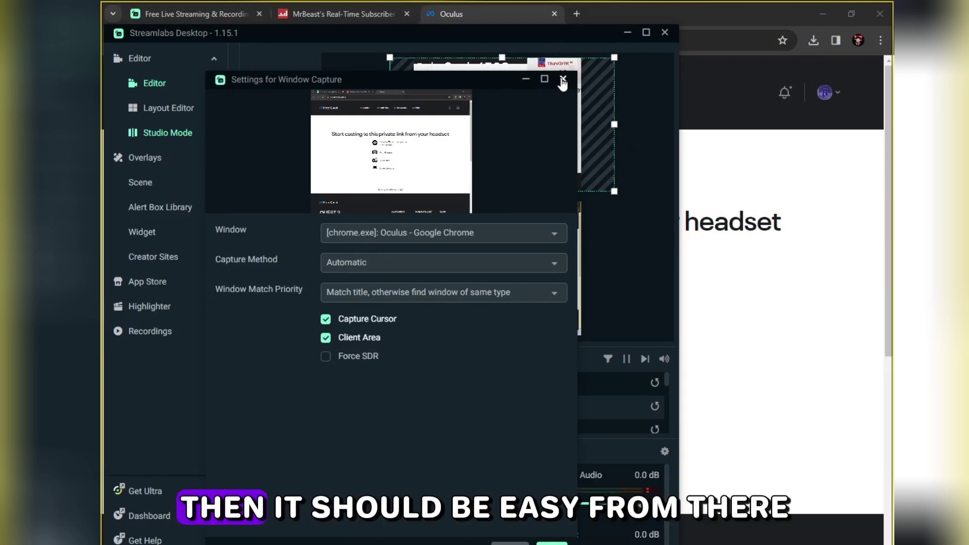
click(562, 79)
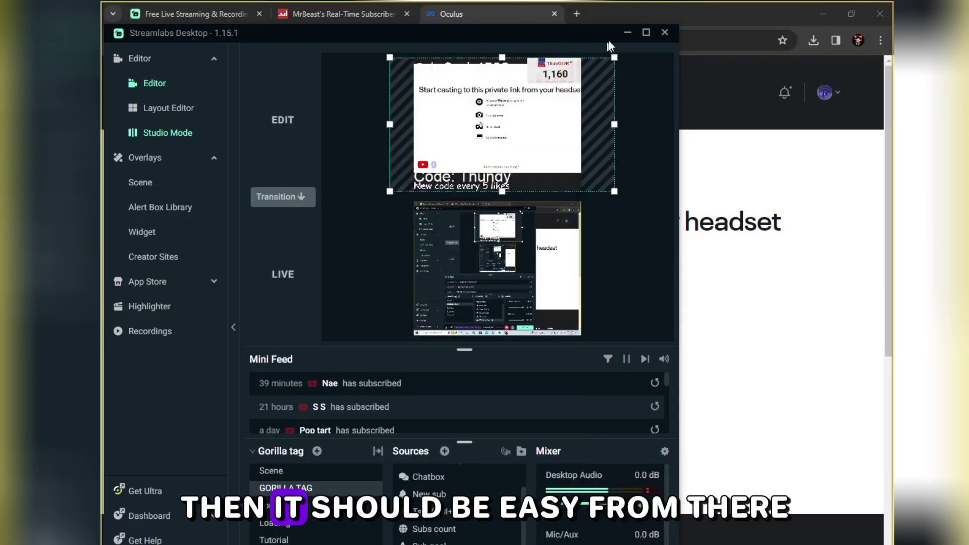
click(627, 32)
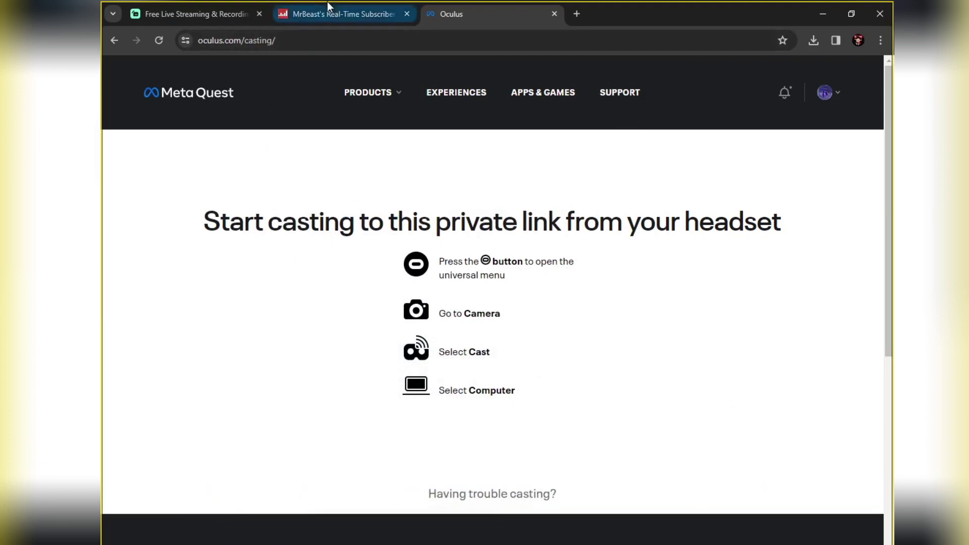
click(405, 12)
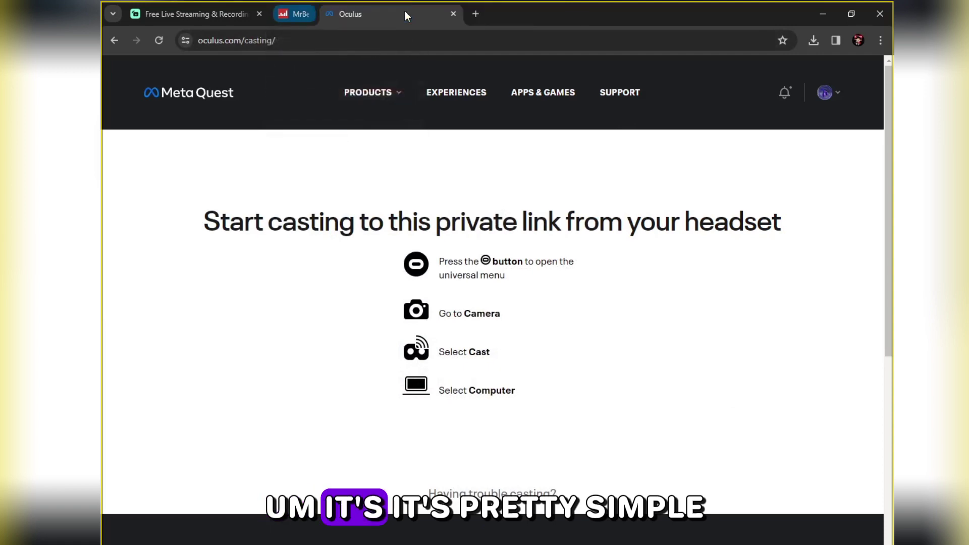
click(368, 92)
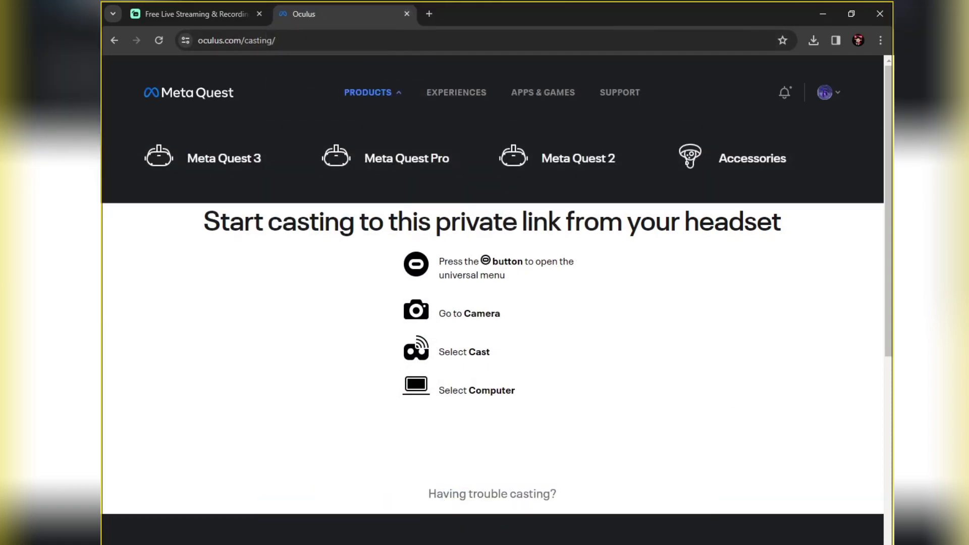
key(alt+Tab)
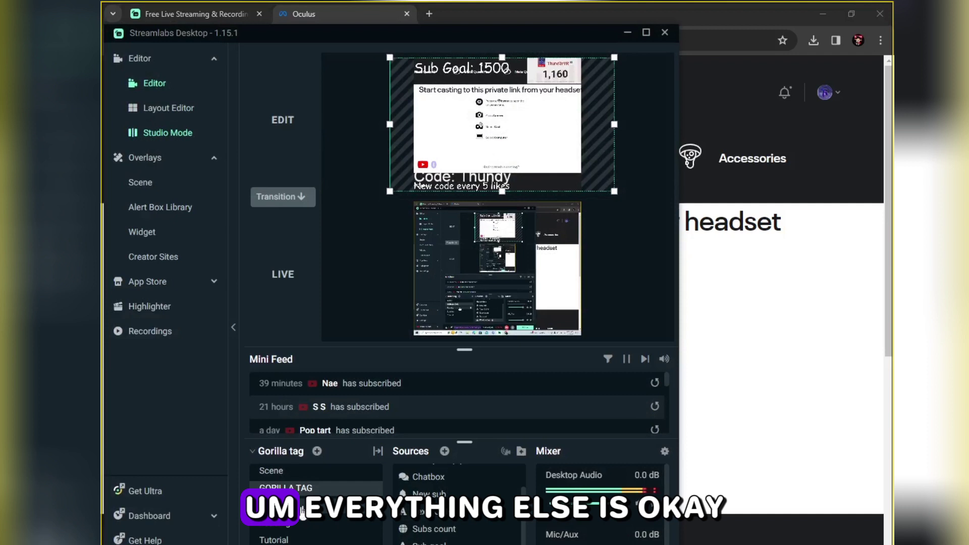
click(283, 539)
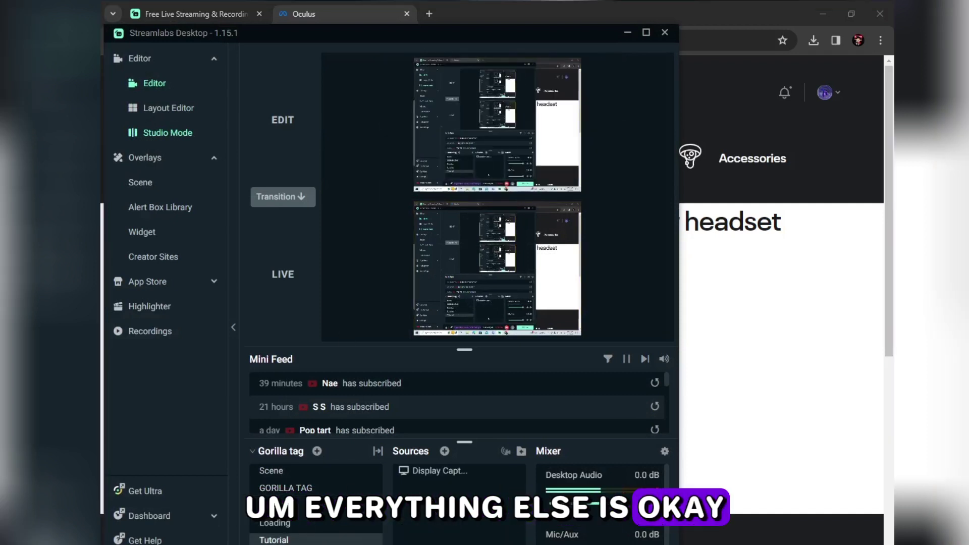
click(275, 471)
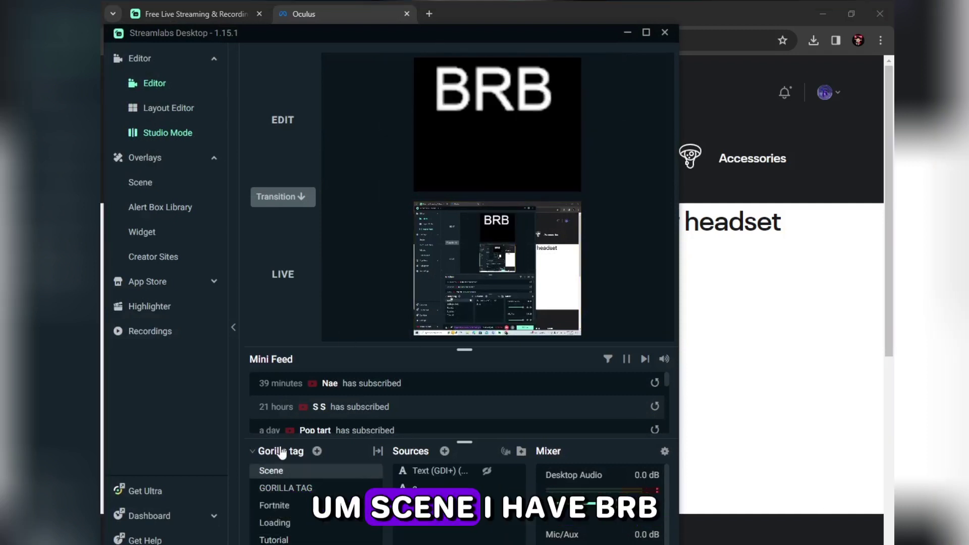
click(296, 489)
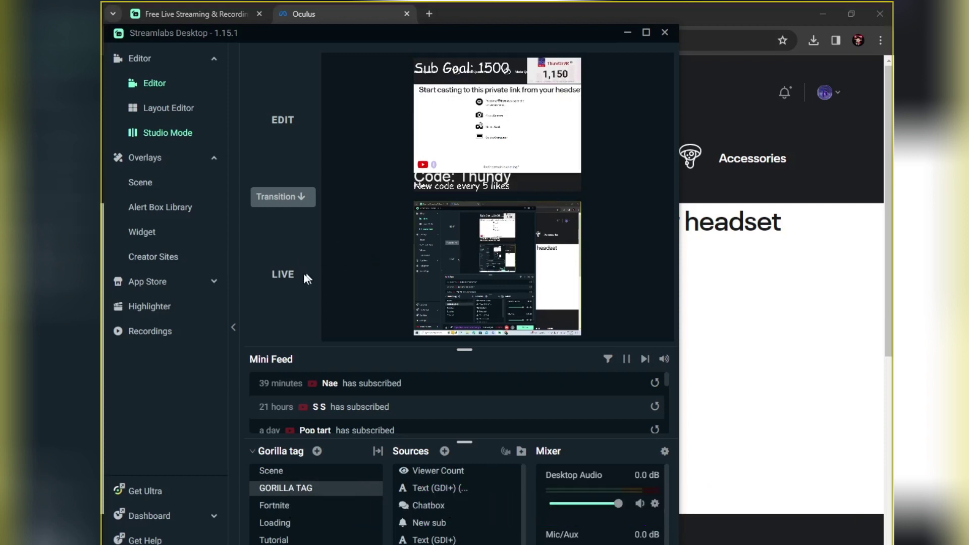
- Browse the Widgets, General and All source types and inspect the OpenVR Capture tile
click(444, 451)
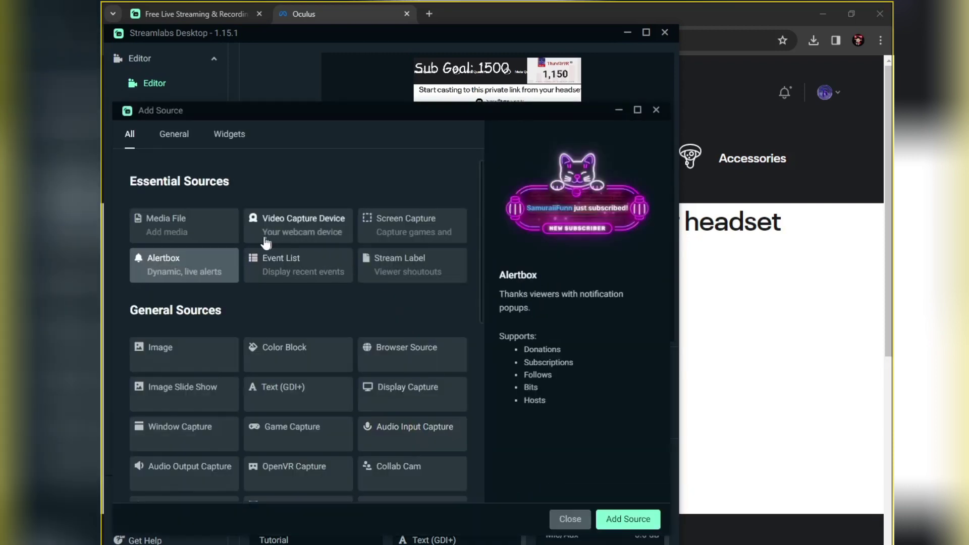
click(230, 134)
click(175, 143)
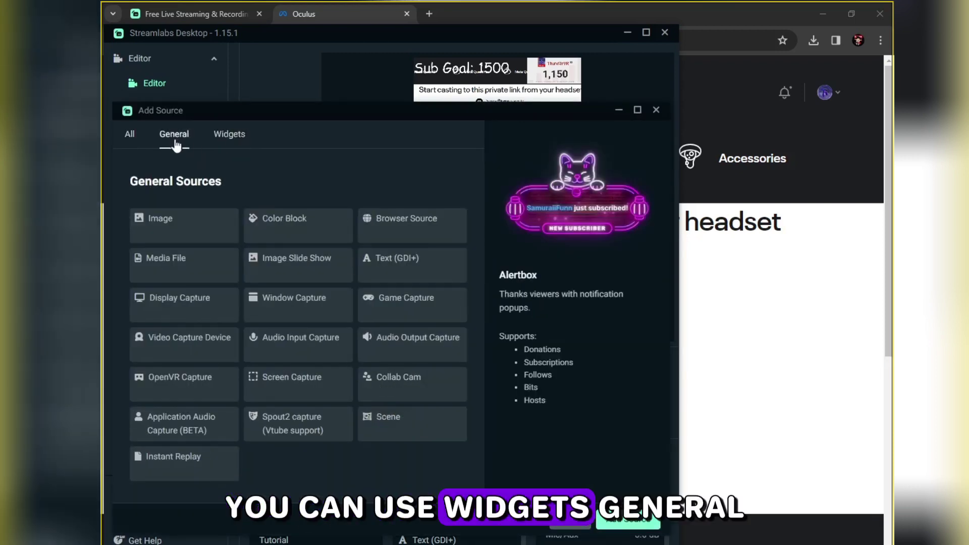
click(130, 134)
scroll(372, 324, down, 2)
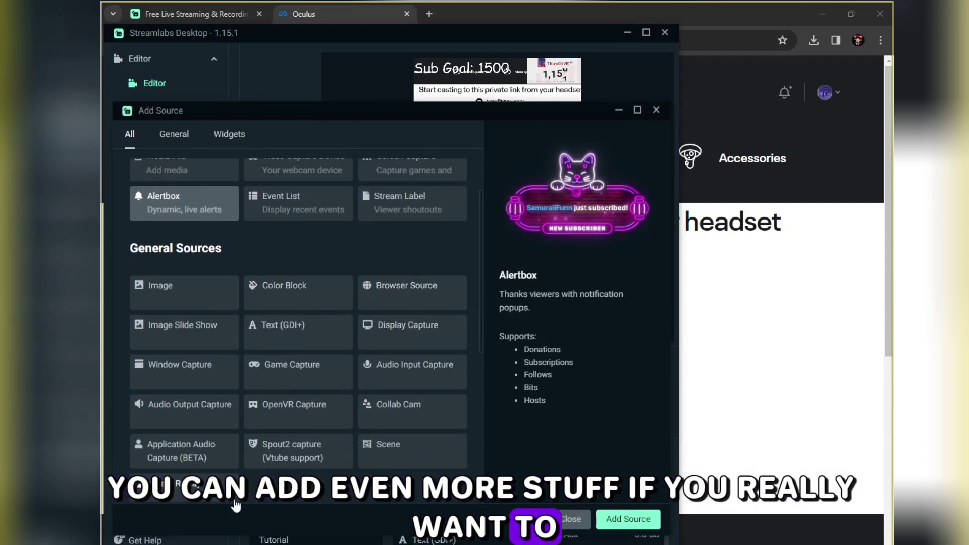
click(286, 422)
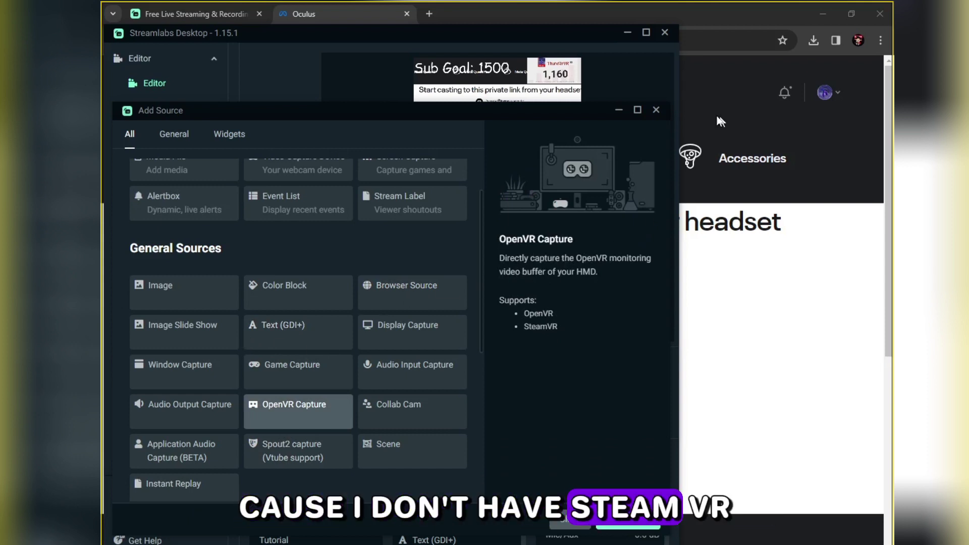
- Dismiss the Add Source dialog without adding any source
click(656, 111)
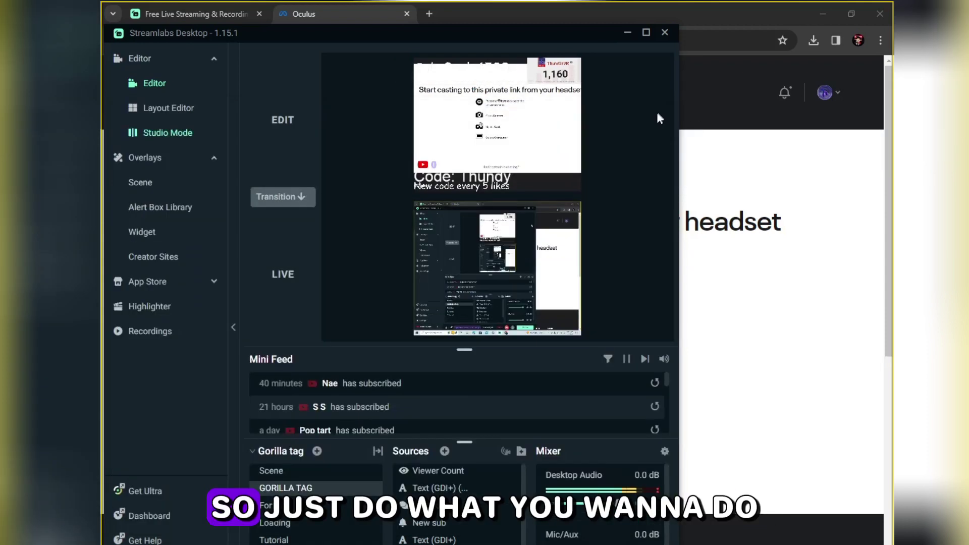